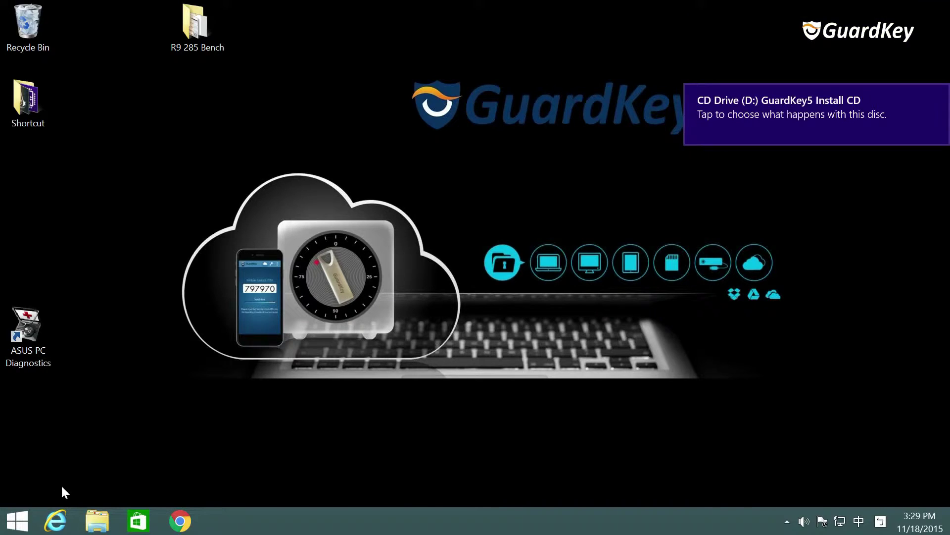
Step: Open File Explorer to This PC to see the drives, including the GuardKey5 install CD
left_click(98, 520)
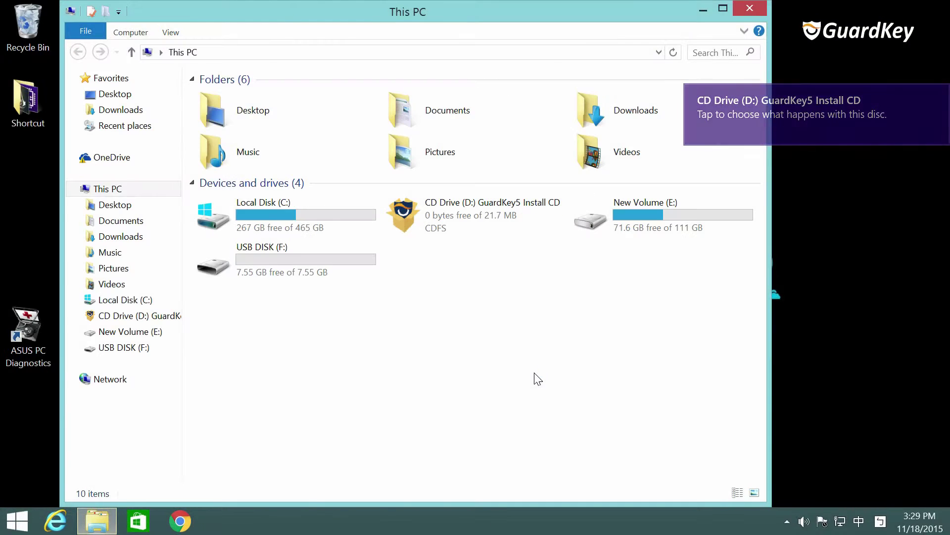
Step: Launch the GuardKey 5 installer from CD drive D: and approve the permission prompt
left_click(465, 219)
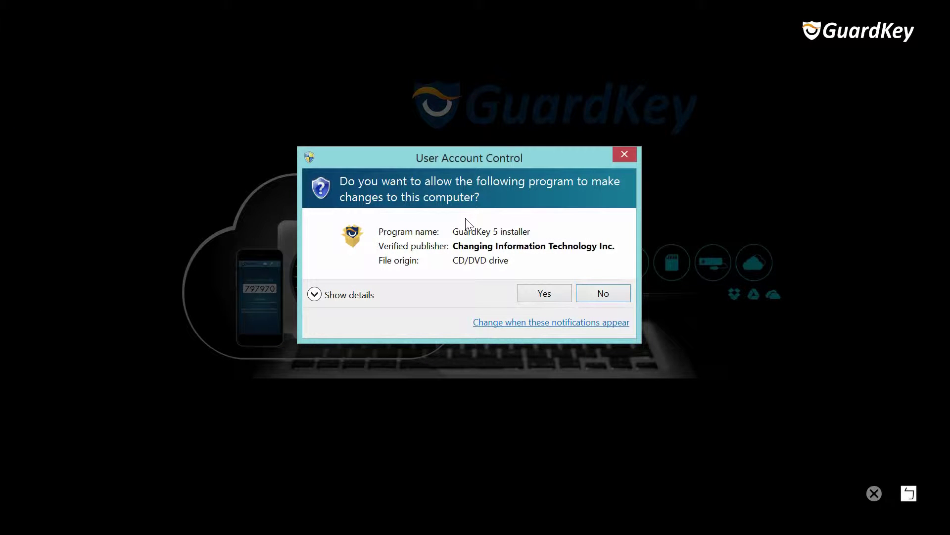
left_click(541, 293)
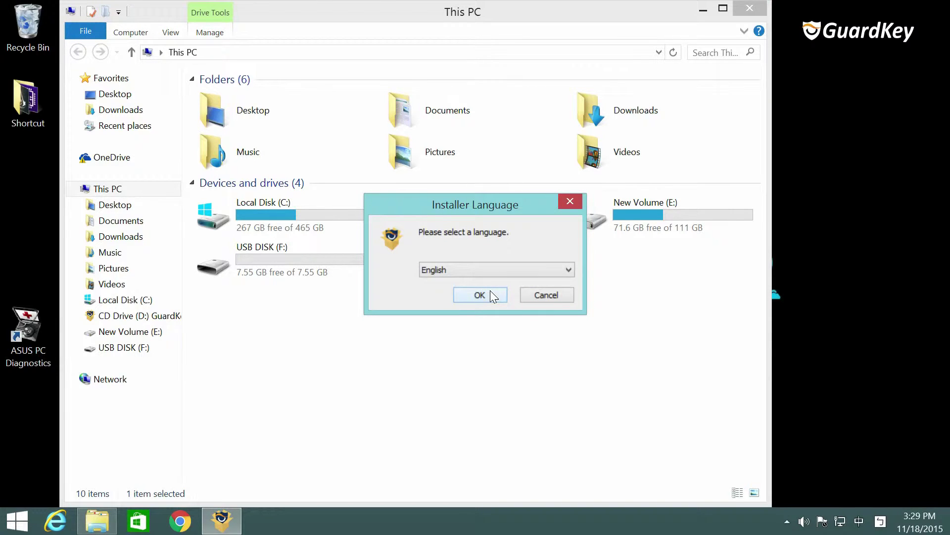
Step: Keep English as the installer language and run the online update check
left_click(493, 296)
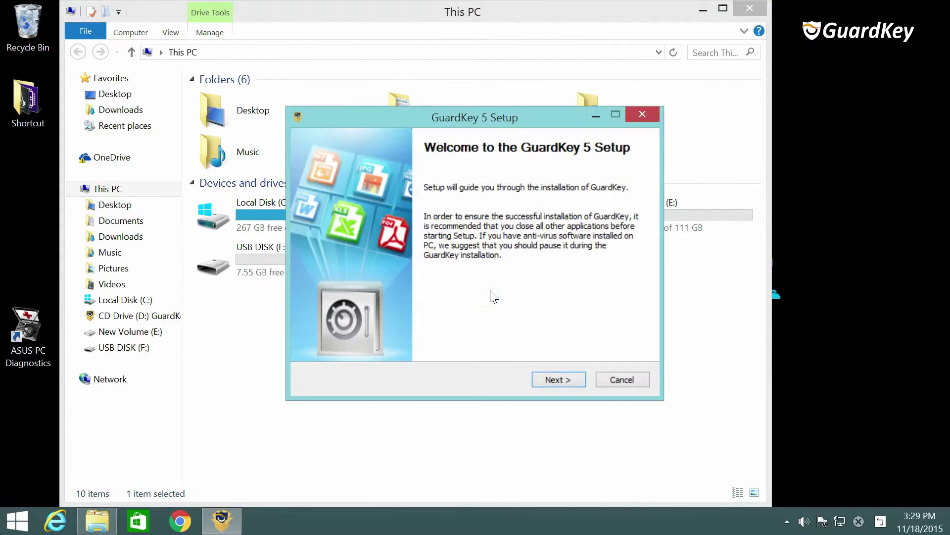
left_click(562, 379)
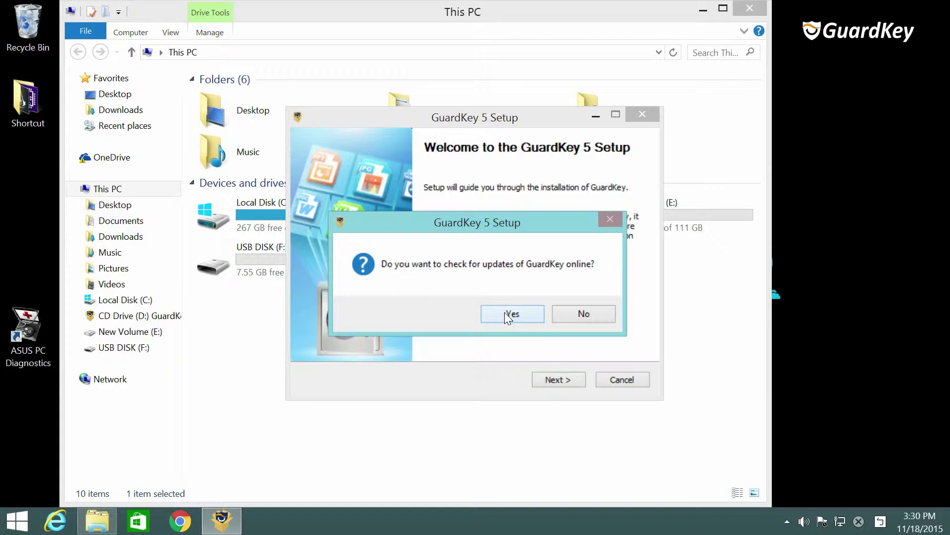
left_click(504, 312)
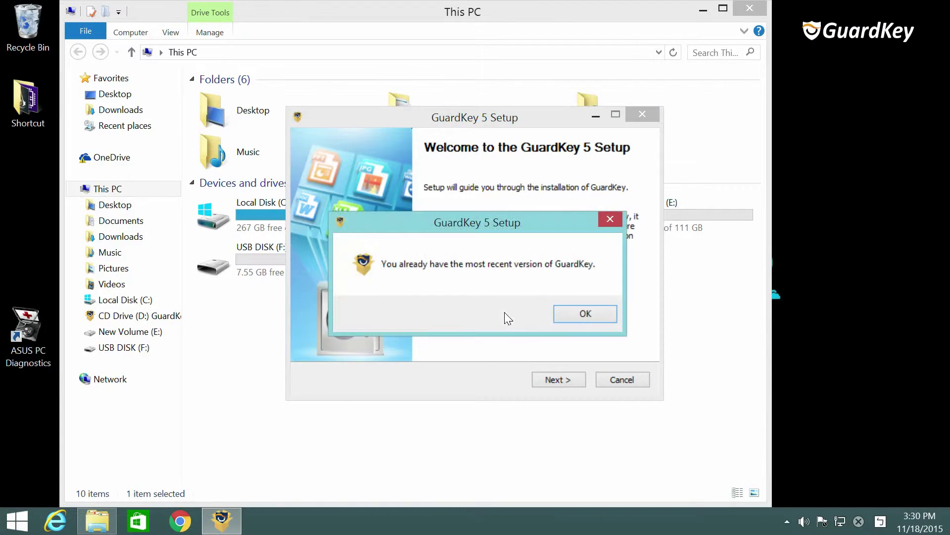
left_click(564, 320)
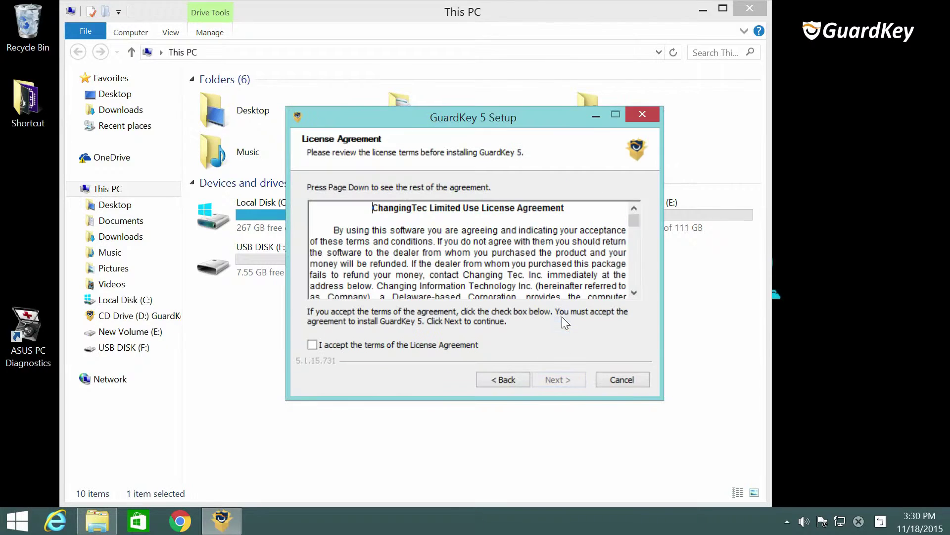
Step: Accept the license, install to the default folder with start menu shortcuts, and reboot
left_click(313, 345)
left_click(560, 381)
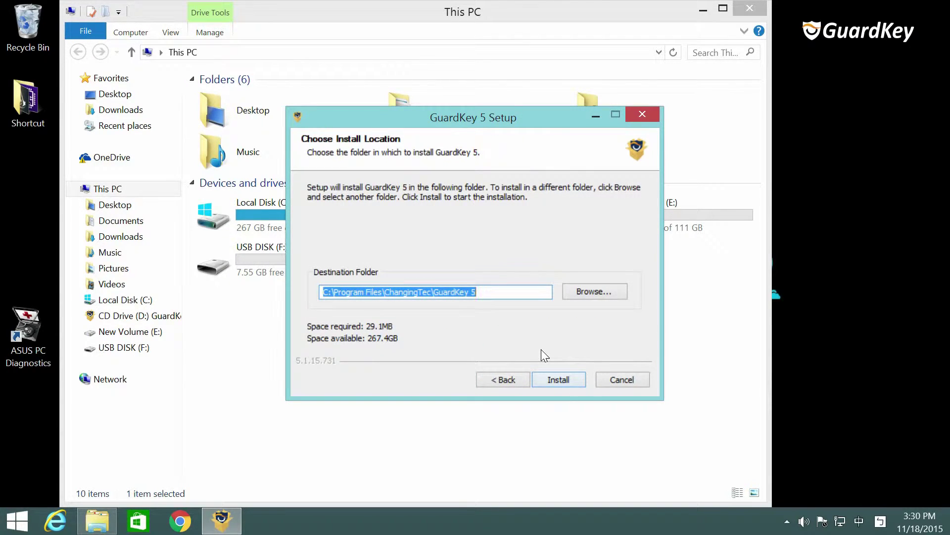
left_click(555, 381)
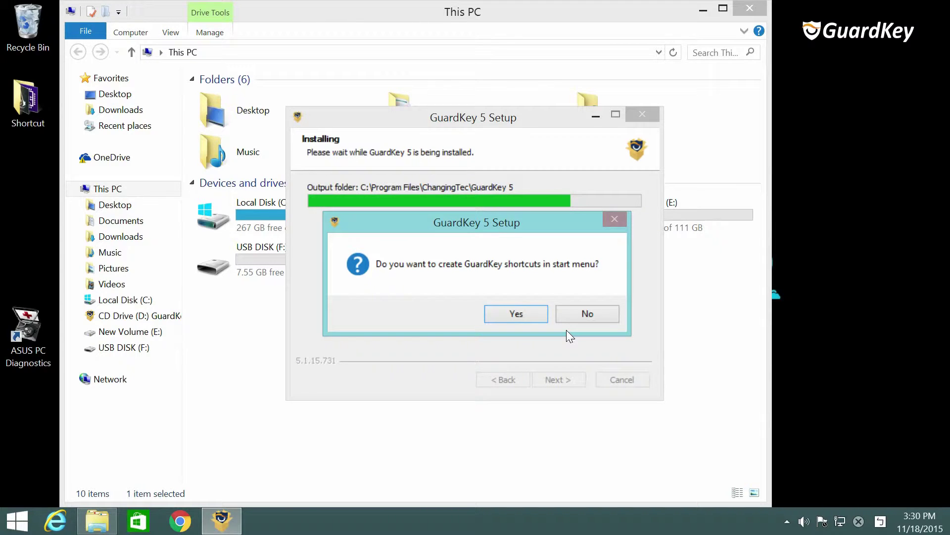
left_click(534, 314)
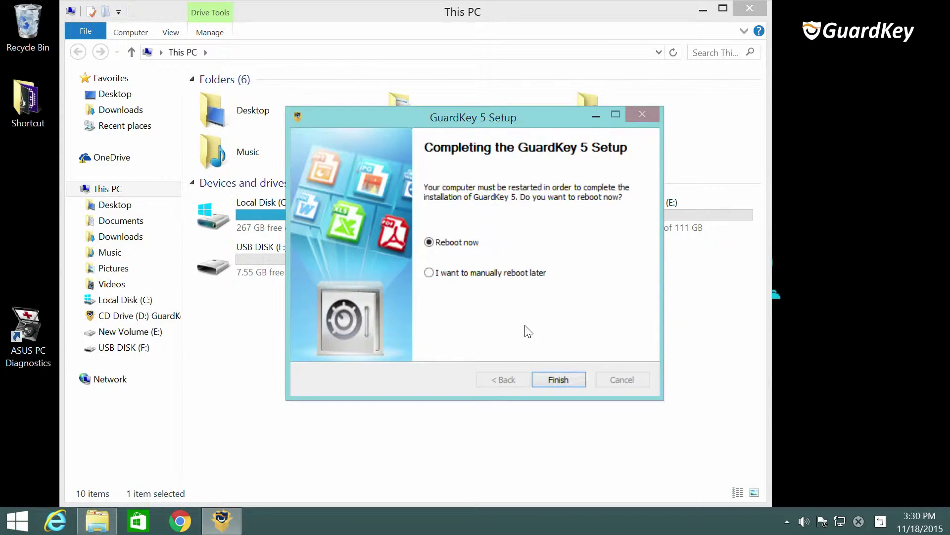
left_click(563, 384)
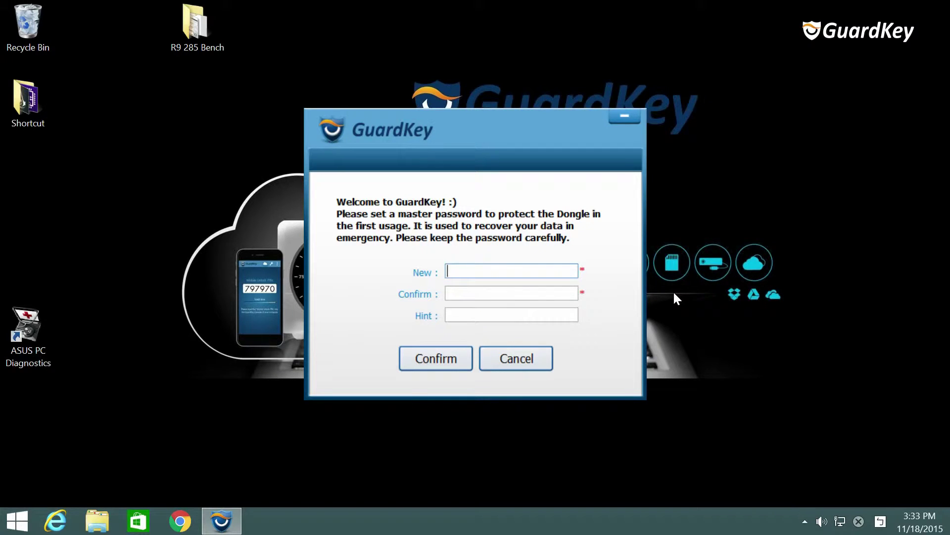
Step: Enter and confirm the master password, add the hint 'administrator', and save
type("*****")
key("Tab")
type("**")
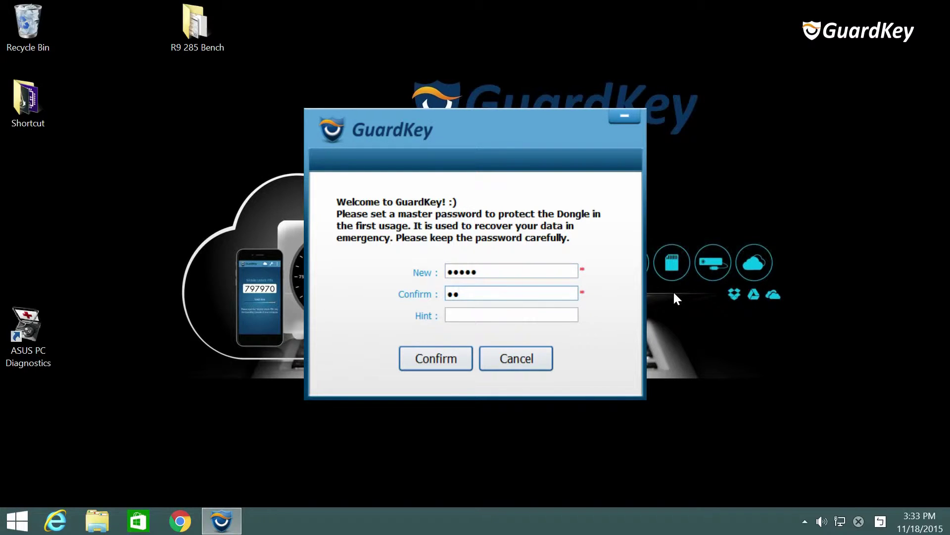
type("***")
key("Tab")
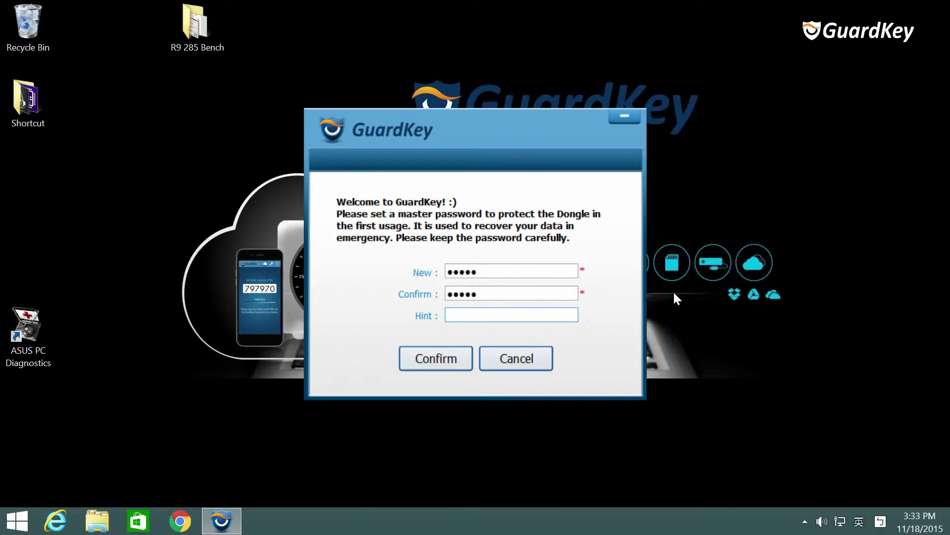
type("admiunistrator")
left_click(469, 317)
key("BackSpace")
left_click(459, 357)
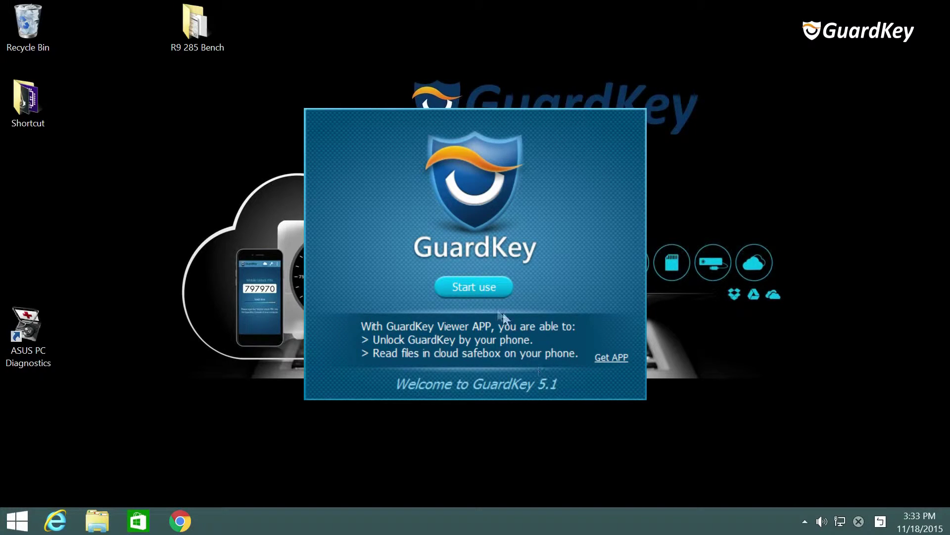
Step: Create a disk safebox on Disk (C:), mounted as GuardKey Safebox drive G:
left_click(485, 292)
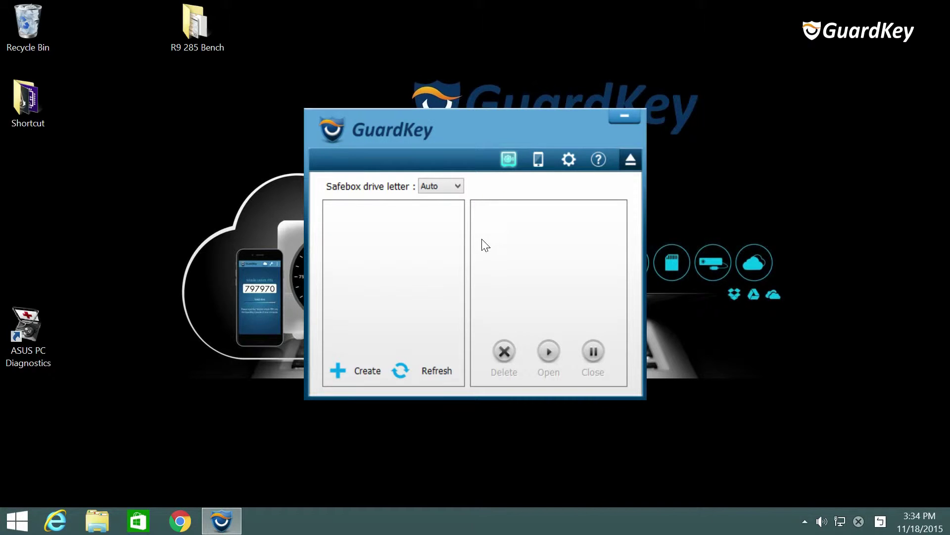
left_click(336, 371)
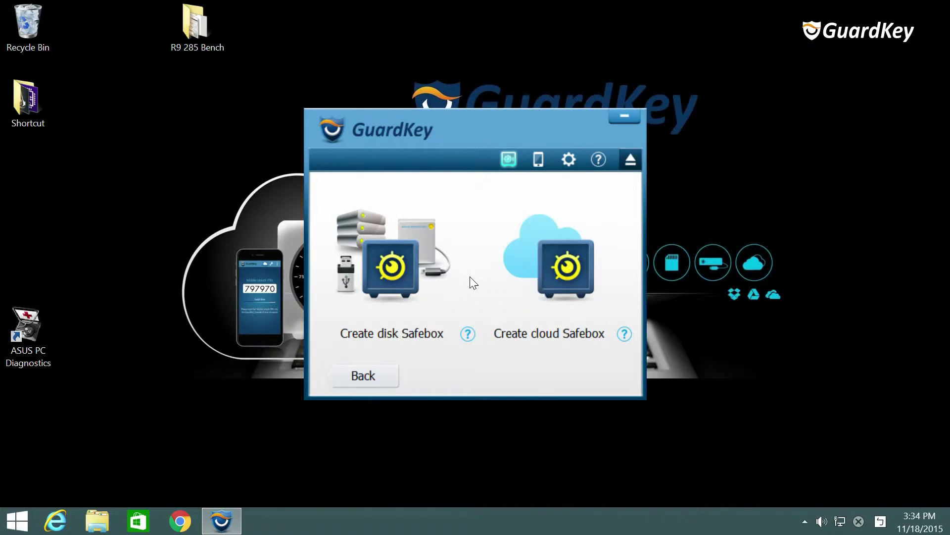
left_click(425, 277)
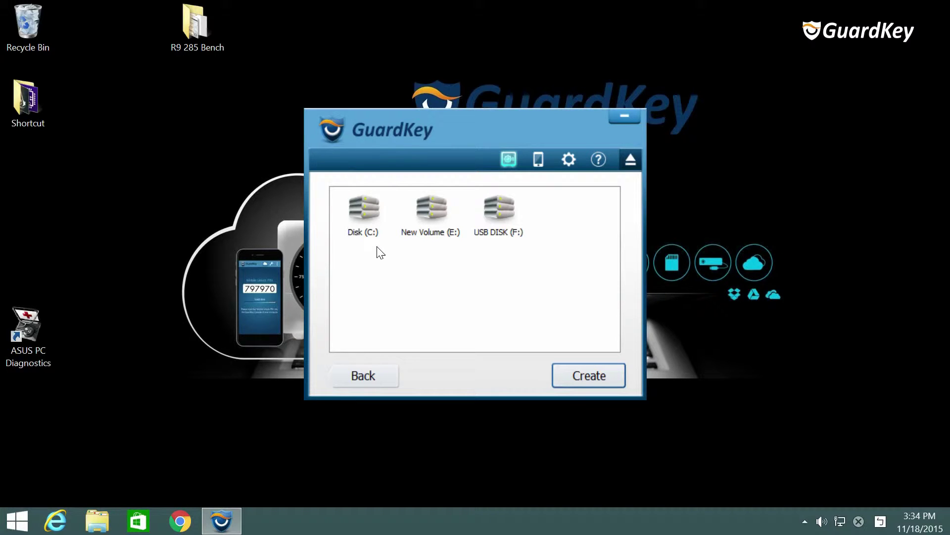
left_click(367, 211)
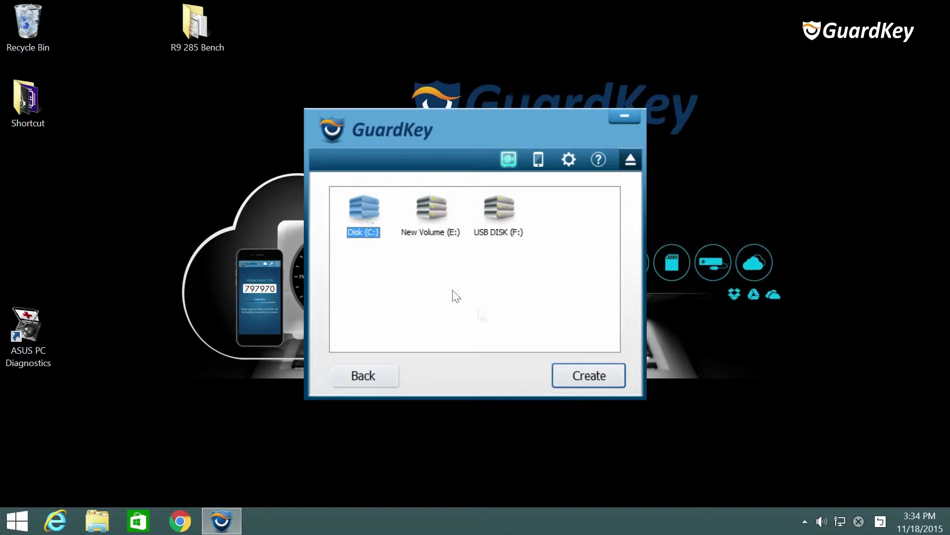
left_click(586, 380)
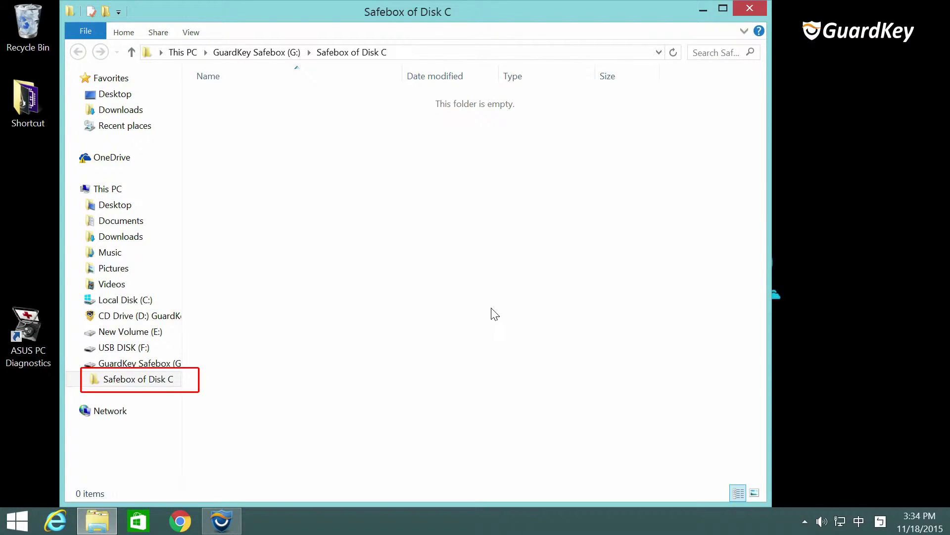
Step: Close the empty Safebox of Disk C folder window
left_click(750, 11)
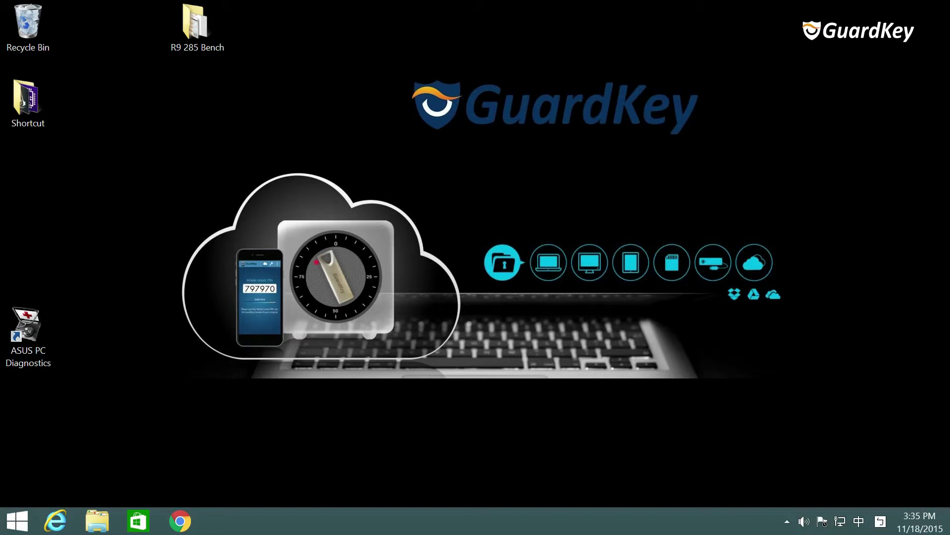
Step: Reopen the GuardKey console from the tray icon and begin a new cloud safebox
left_click(787, 521)
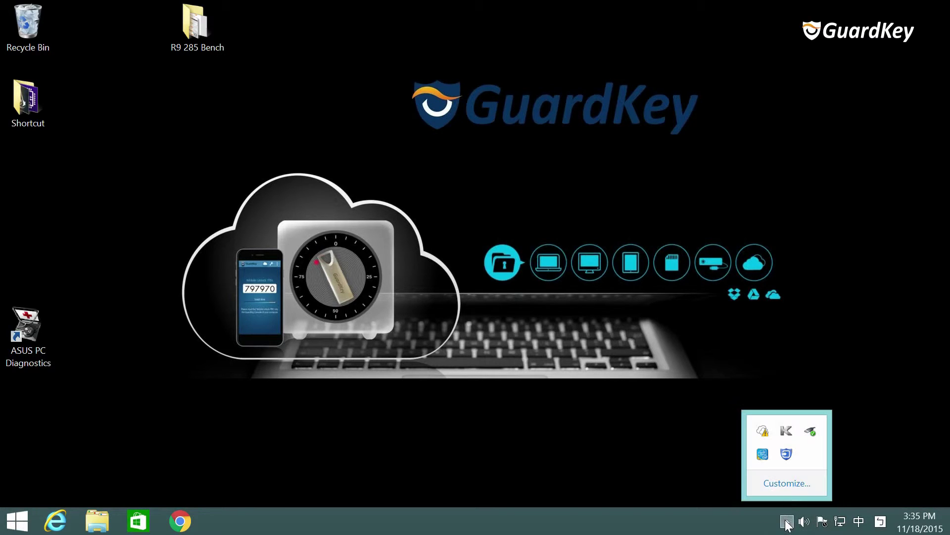
right_click(784, 450)
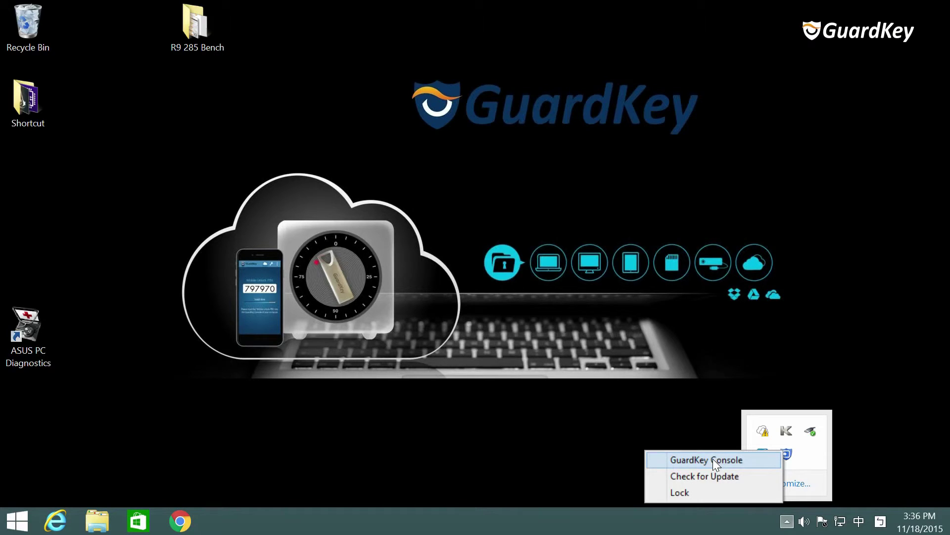
left_click(713, 459)
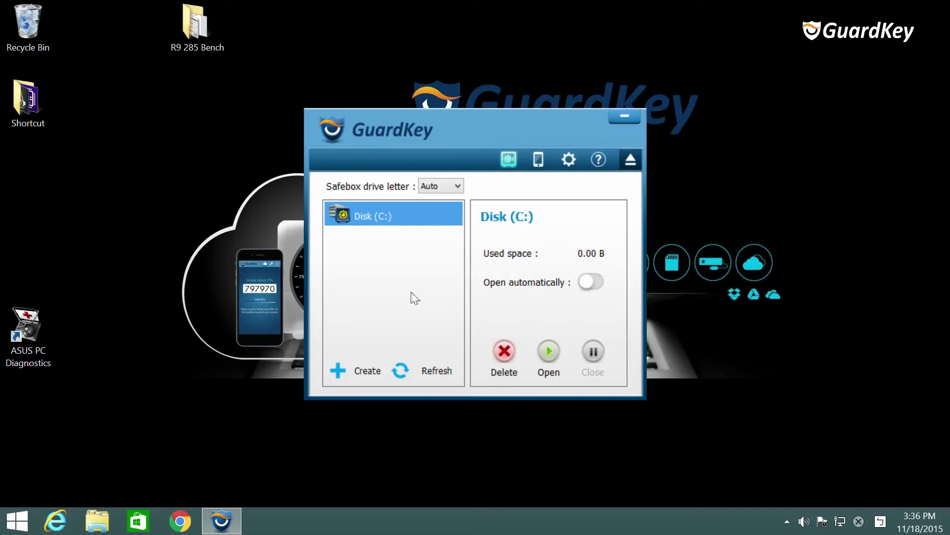
left_click(343, 372)
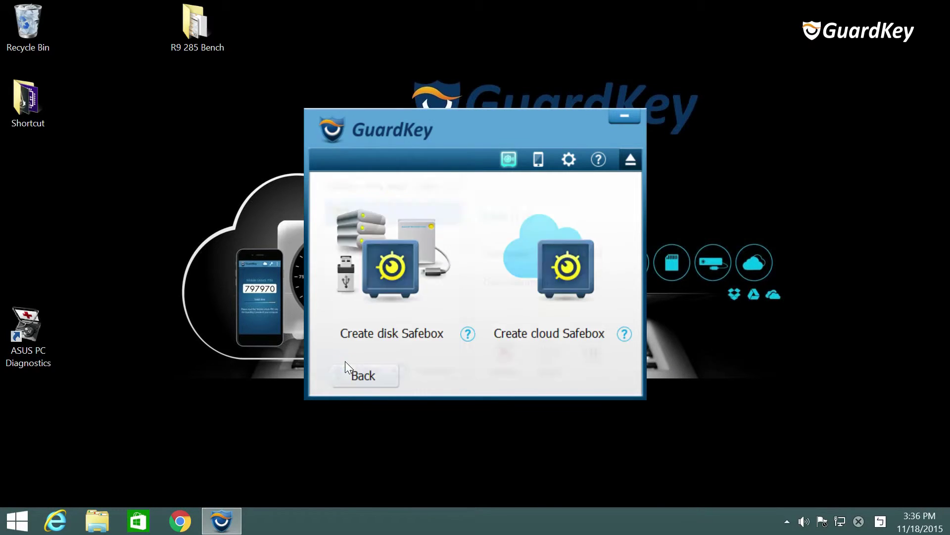
left_click(556, 281)
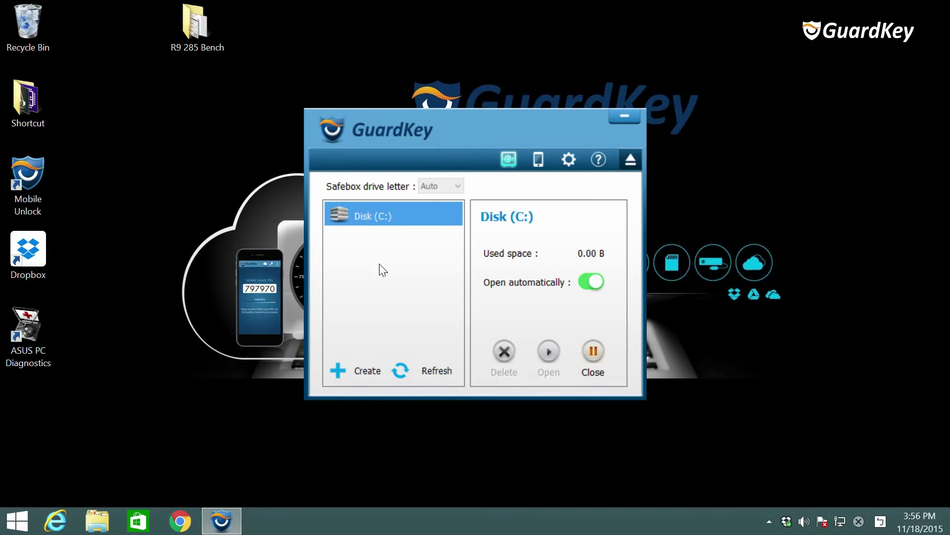
Step: Create a Dropbox cloud safebox and close its empty Dropbox folder
left_click(339, 372)
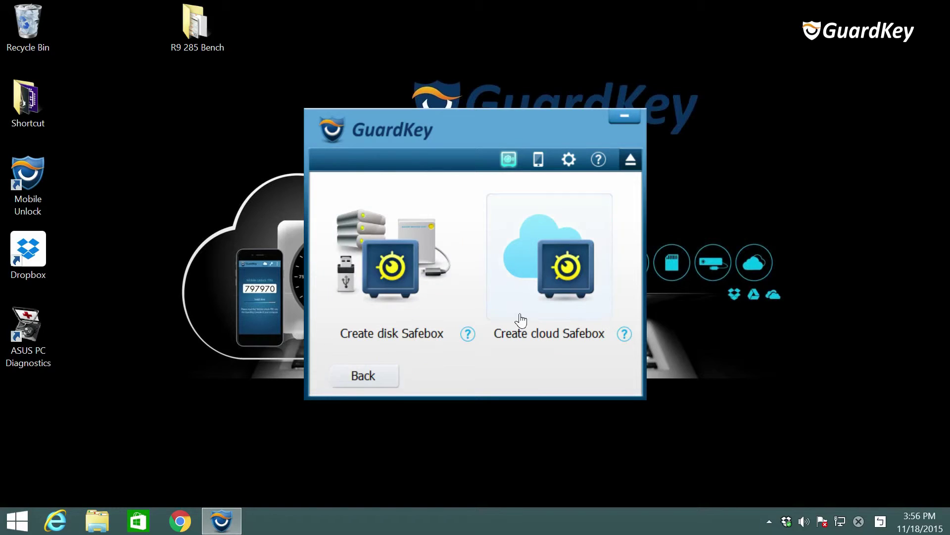
left_click(557, 284)
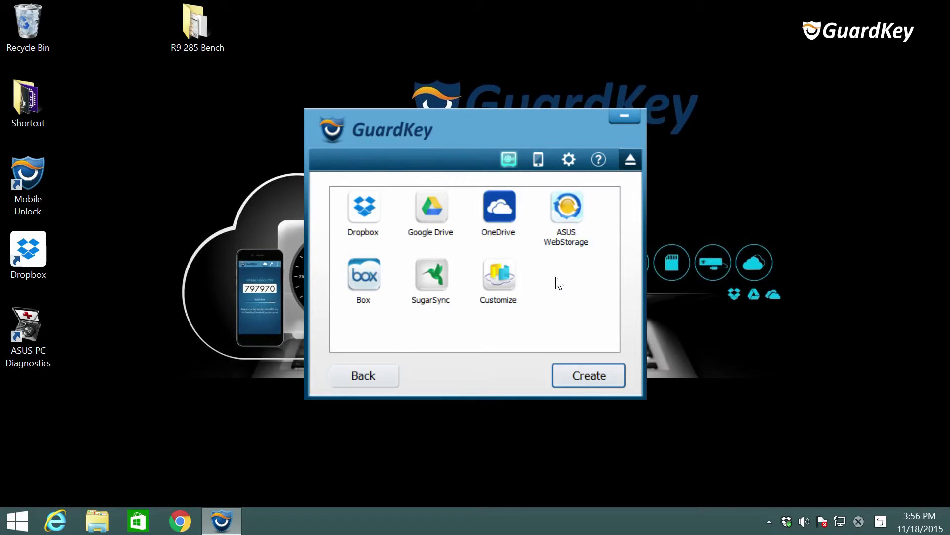
left_click(367, 208)
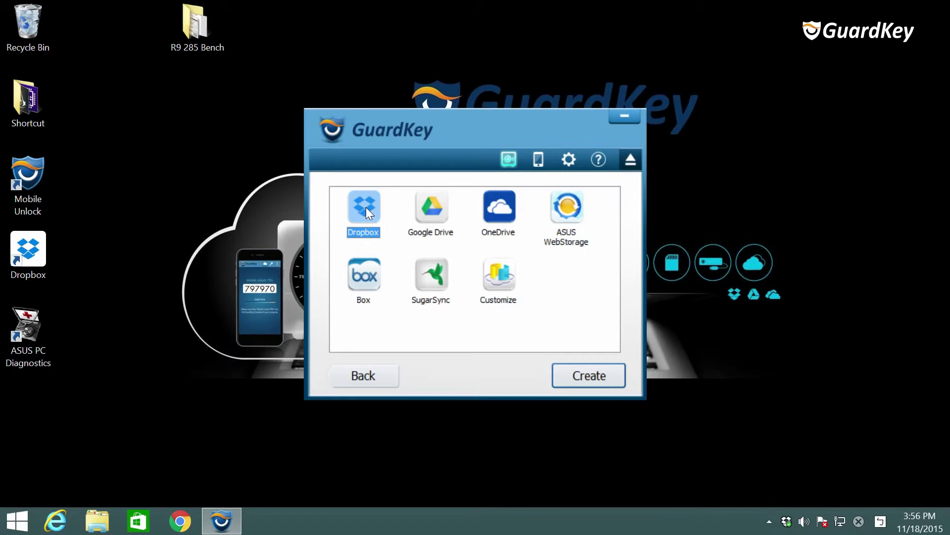
left_click(585, 380)
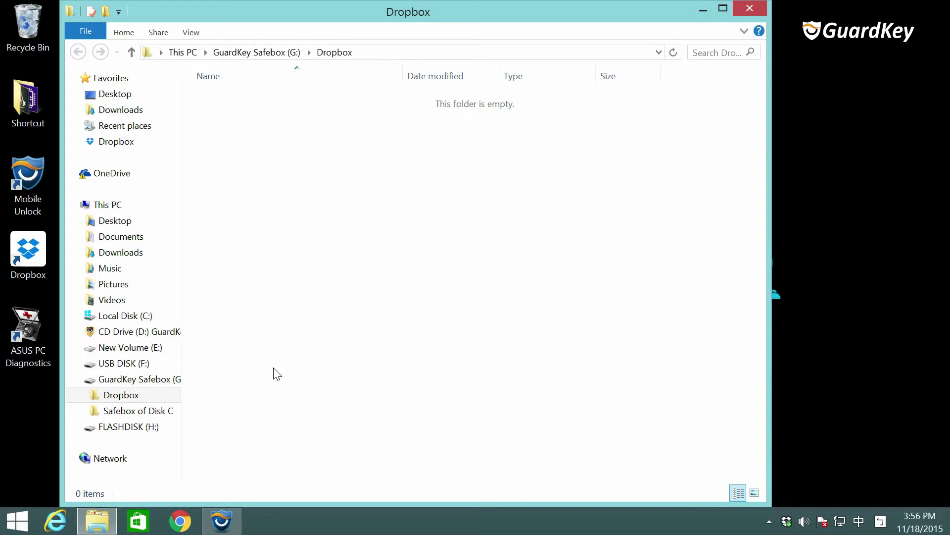
left_click(746, 13)
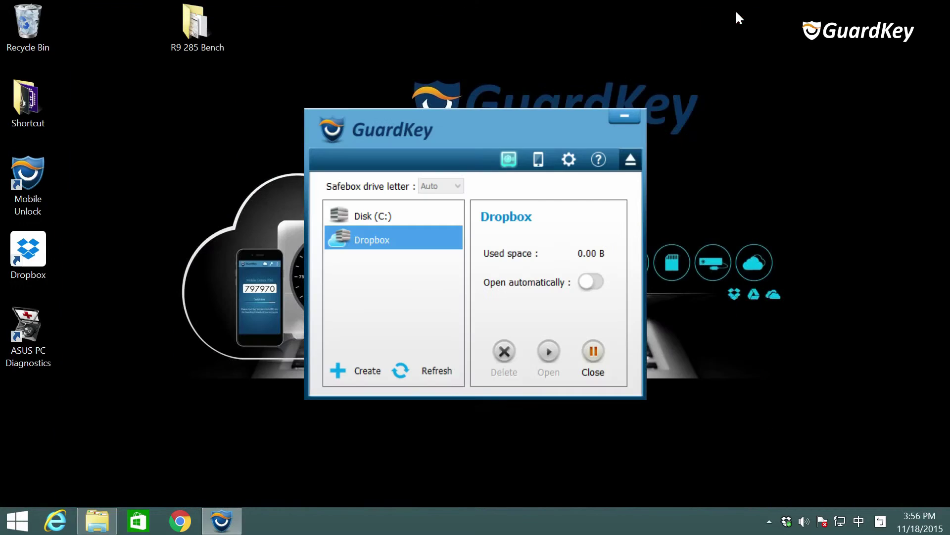
Step: Close the Dropbox safebox and open GuardKey's general settings page
left_click(599, 352)
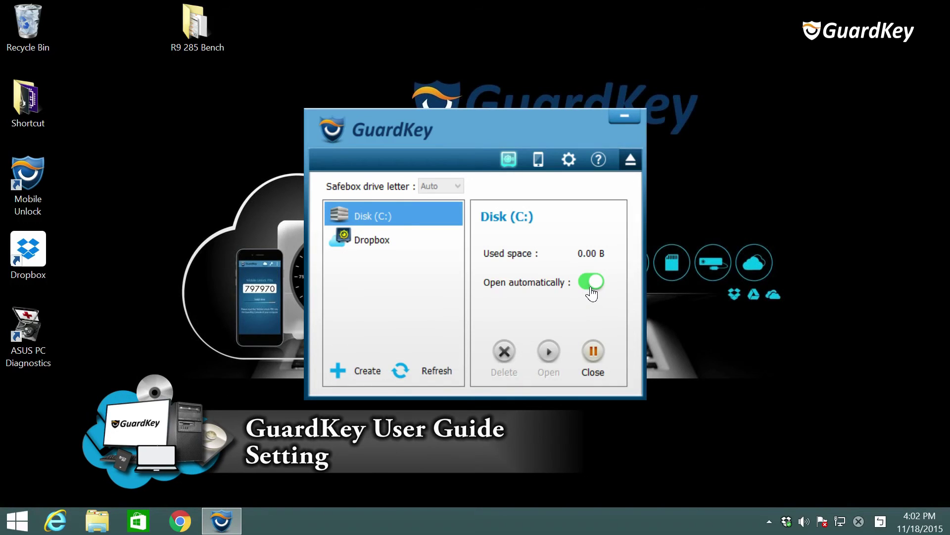
left_click(569, 159)
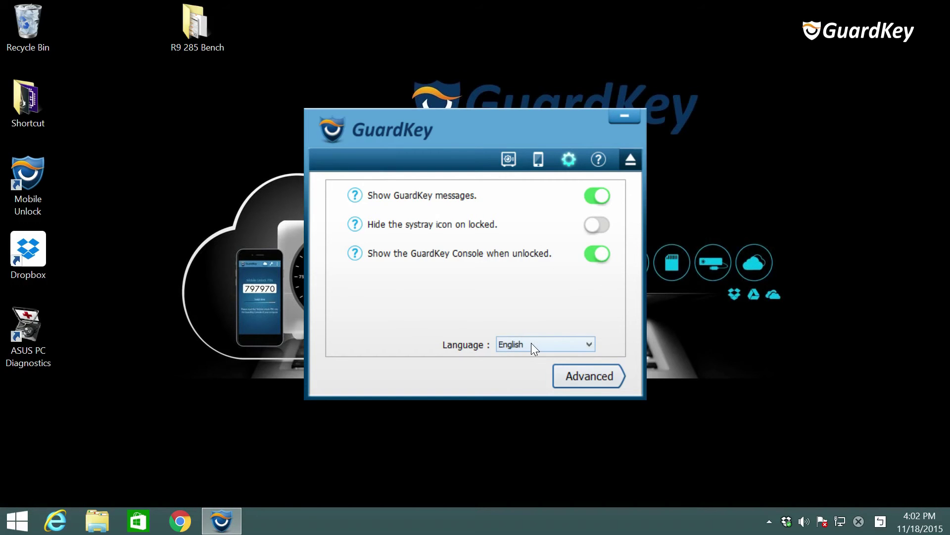
Step: Unlock GuardKey's advanced settings by entering the master password
left_click(568, 376)
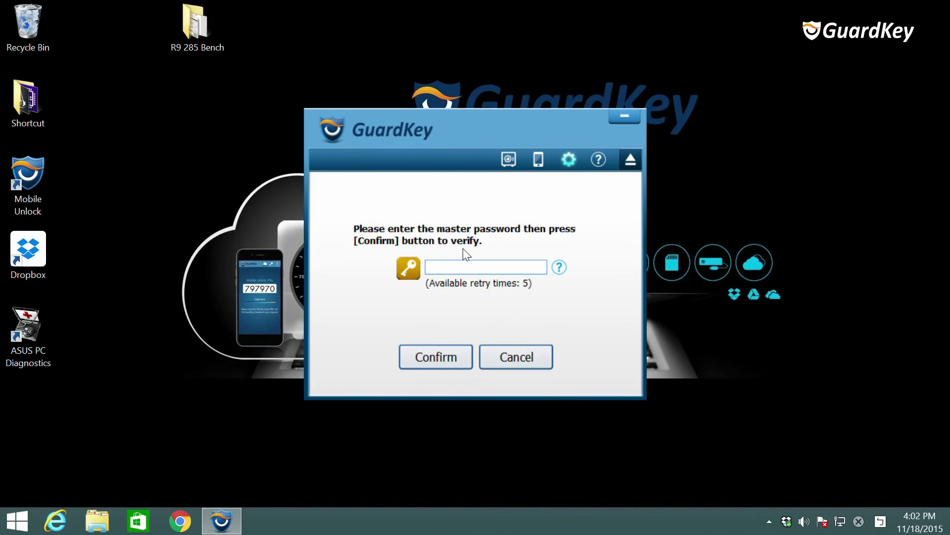
type("*****")
key("Return")
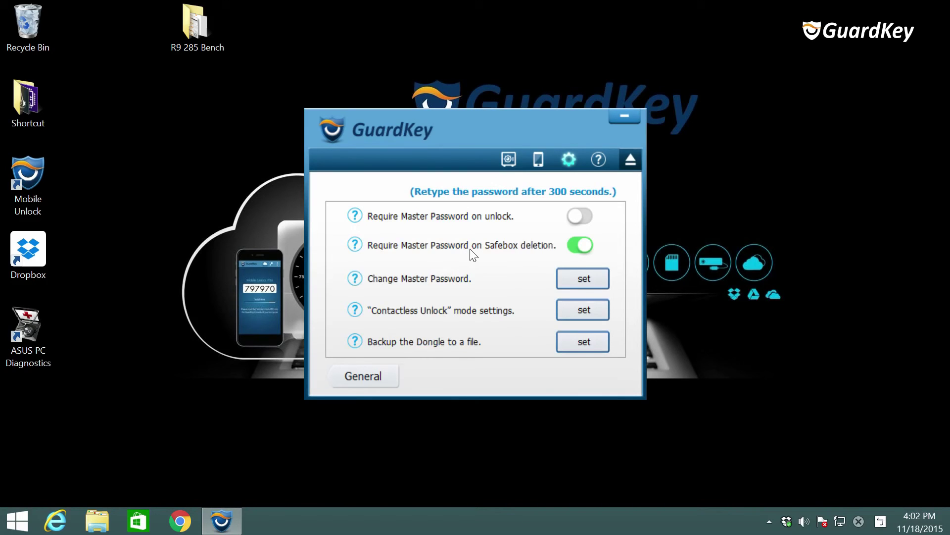